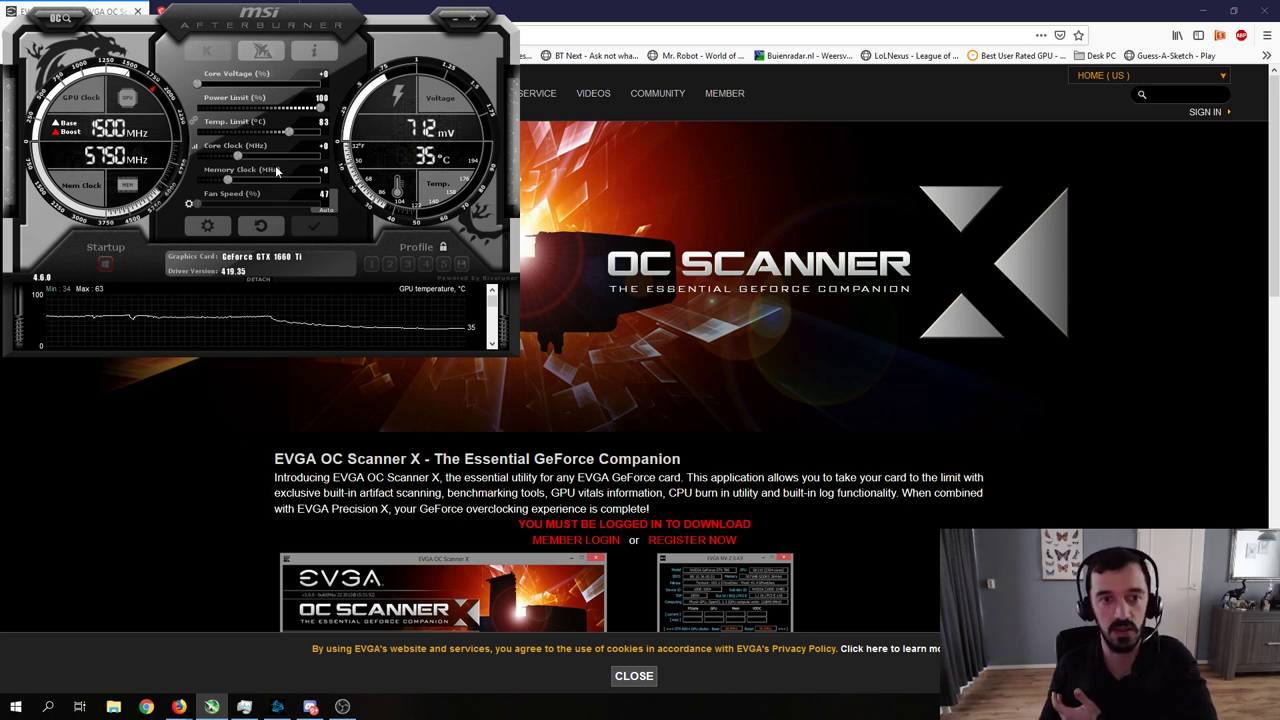
Bring Firefox, showing MSI's Afterburner OC Scanner blog article, in front of Afterburner
{"action": "left_click", "coordinate": [838, 8]}
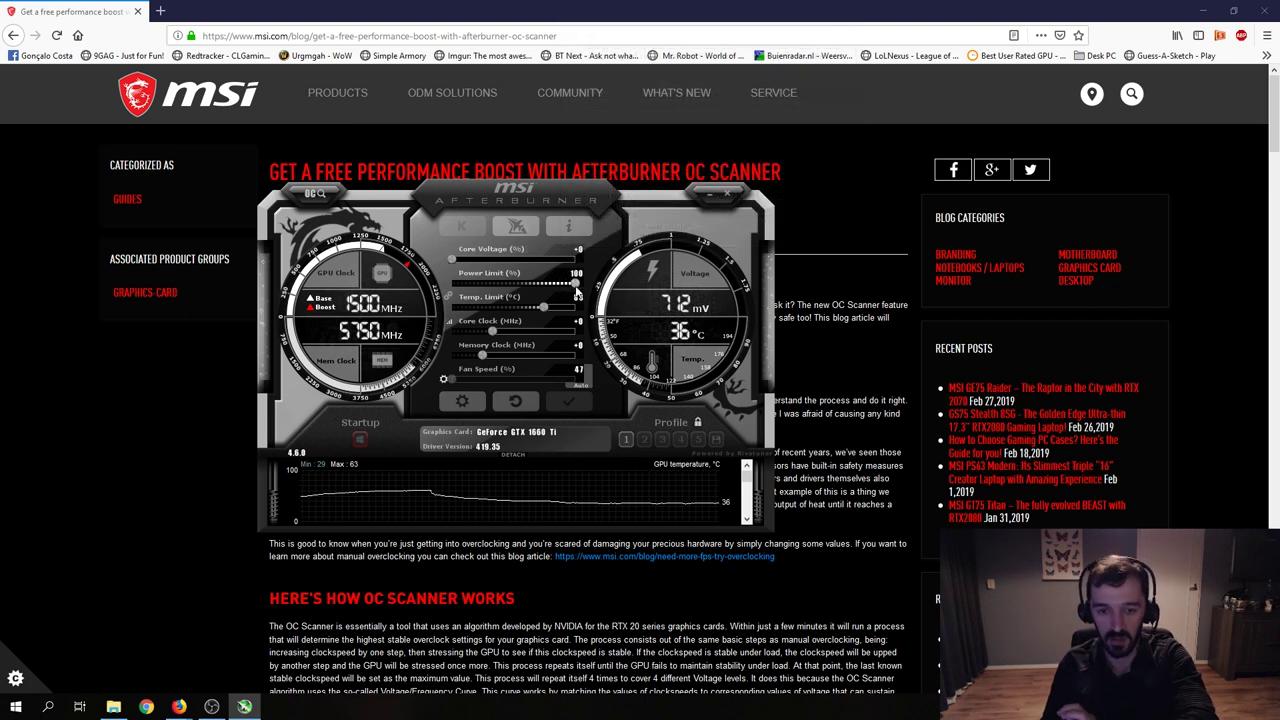
{"action": "mouse_move", "coordinate": [577, 294]}
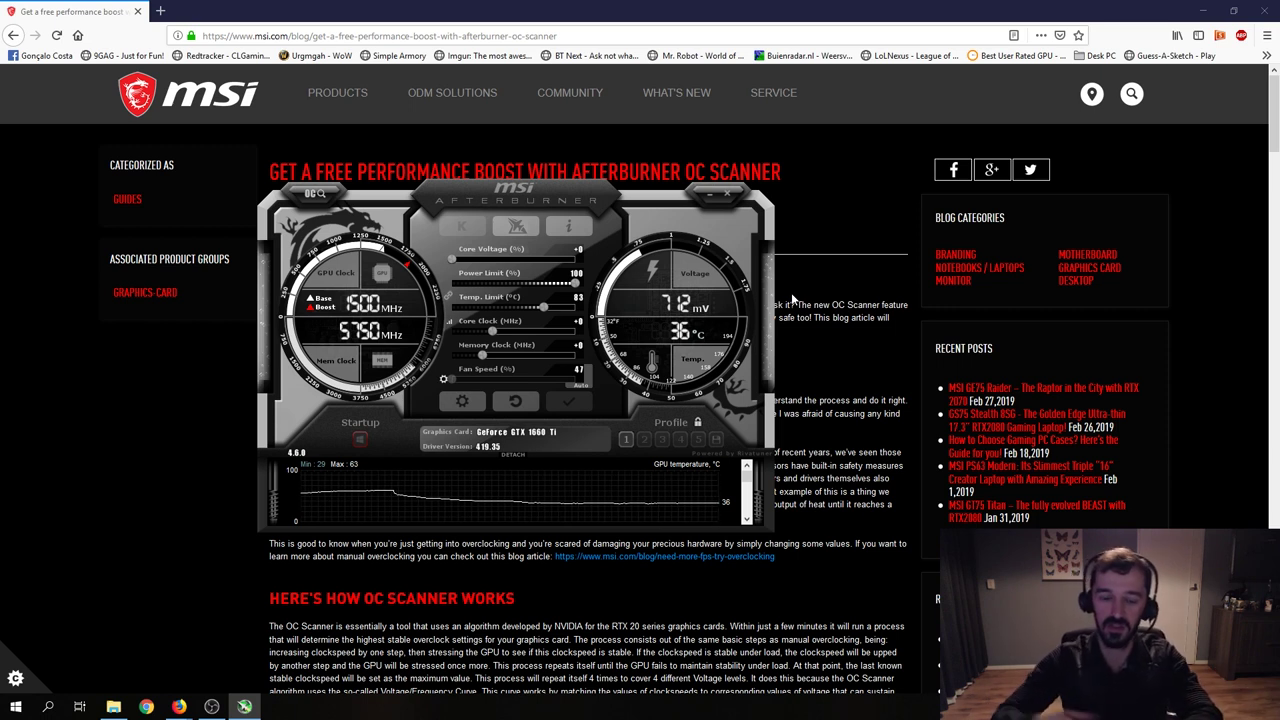
{"action": "left_click", "coordinate": [218, 362]}
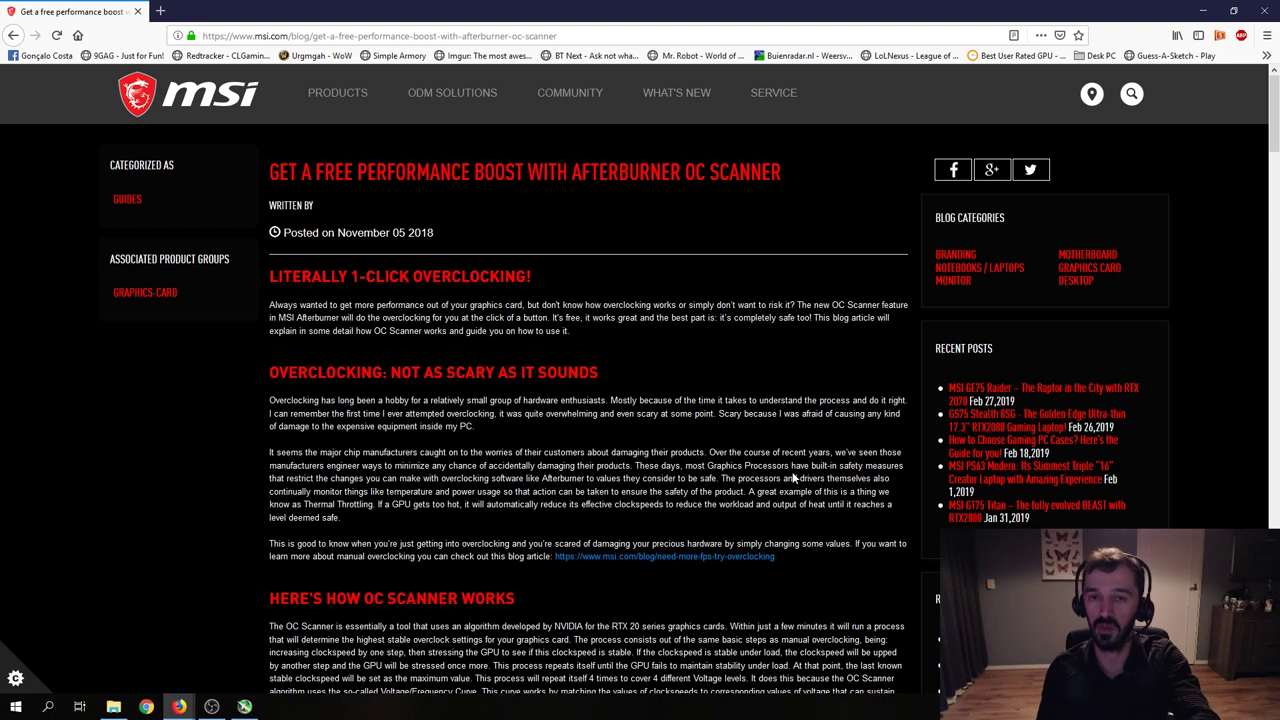
{"action": "scroll", "coordinate": [768, 640], "scroll_direction": "down", "scroll_amount": 5}
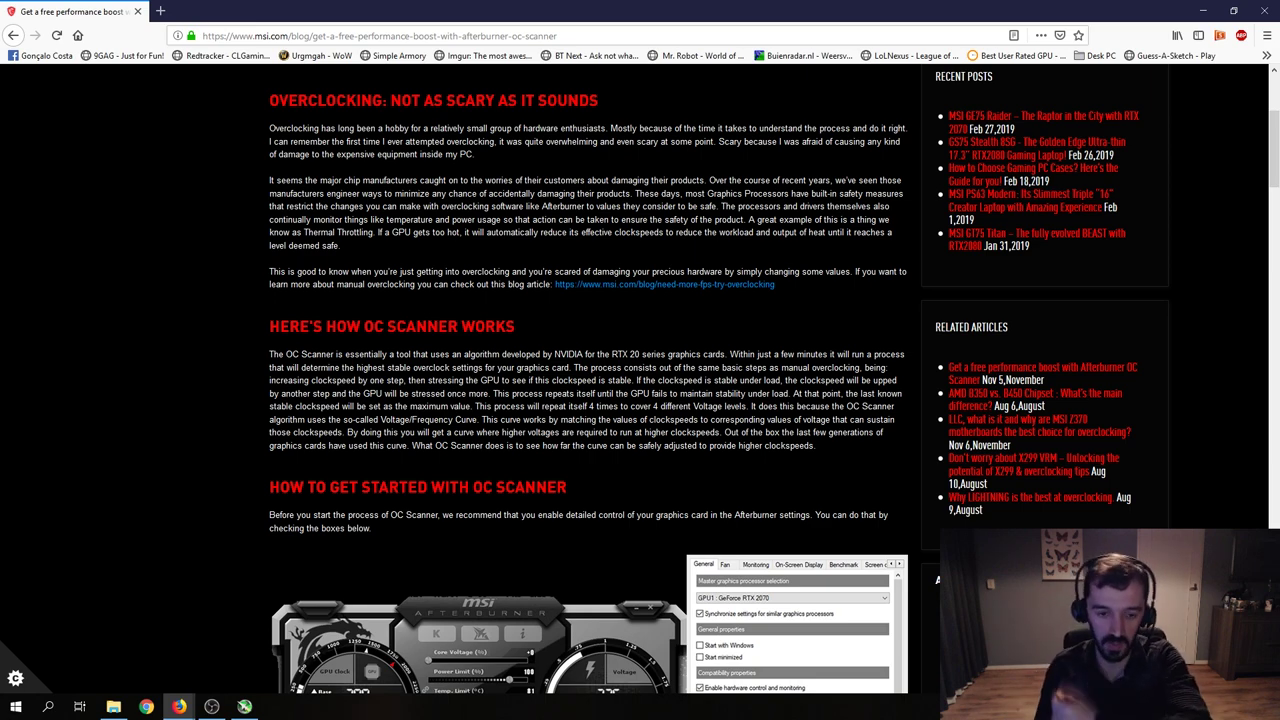
Scroll down the MSI OC Scanner article to its setup instructions
{"action": "scroll", "coordinate": [661, 463], "scroll_direction": "down", "scroll_amount": 4}
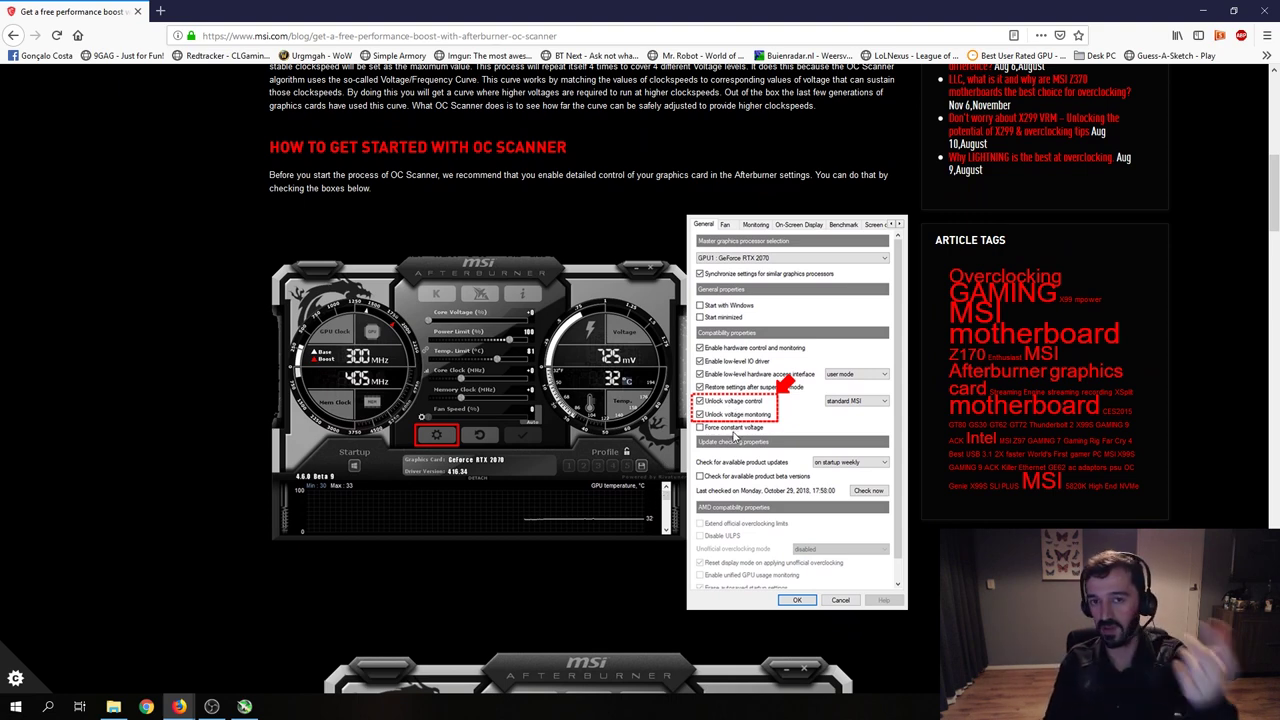
{"action": "scroll", "coordinate": [735, 437], "scroll_direction": "down", "scroll_amount": 5}
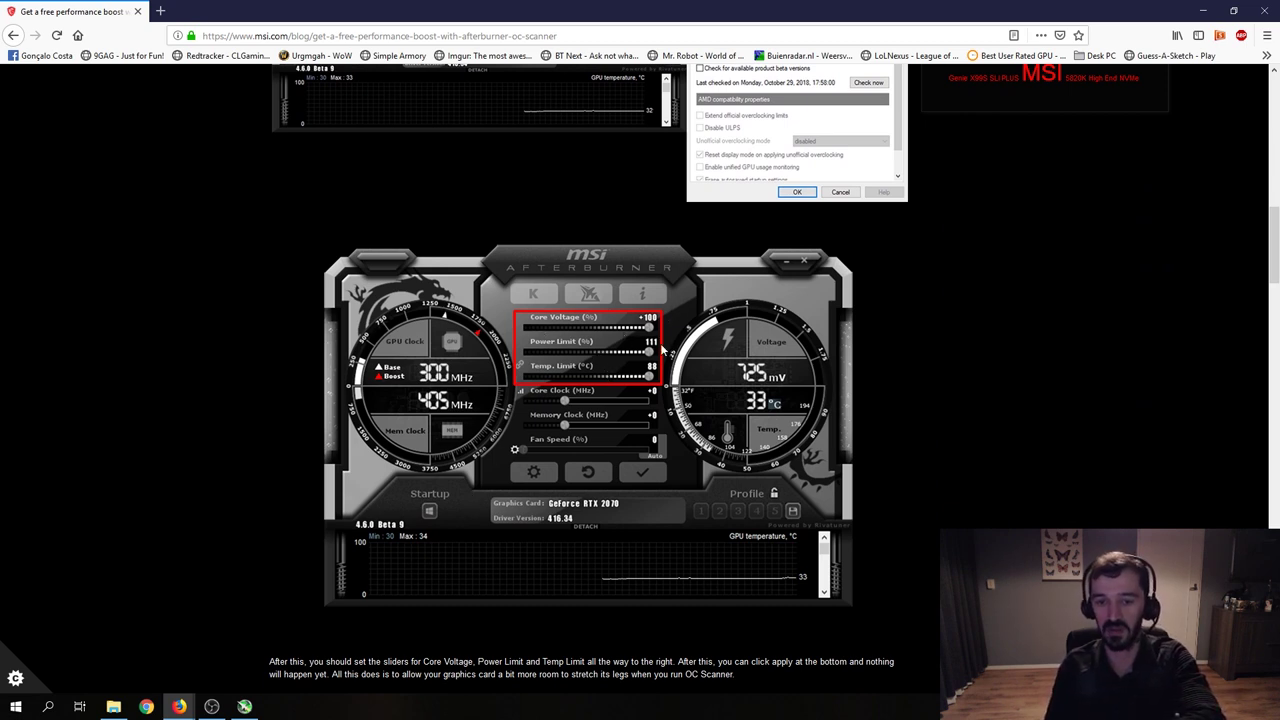
{"action": "scroll", "coordinate": [498, 343], "scroll_direction": "down", "scroll_amount": 1}
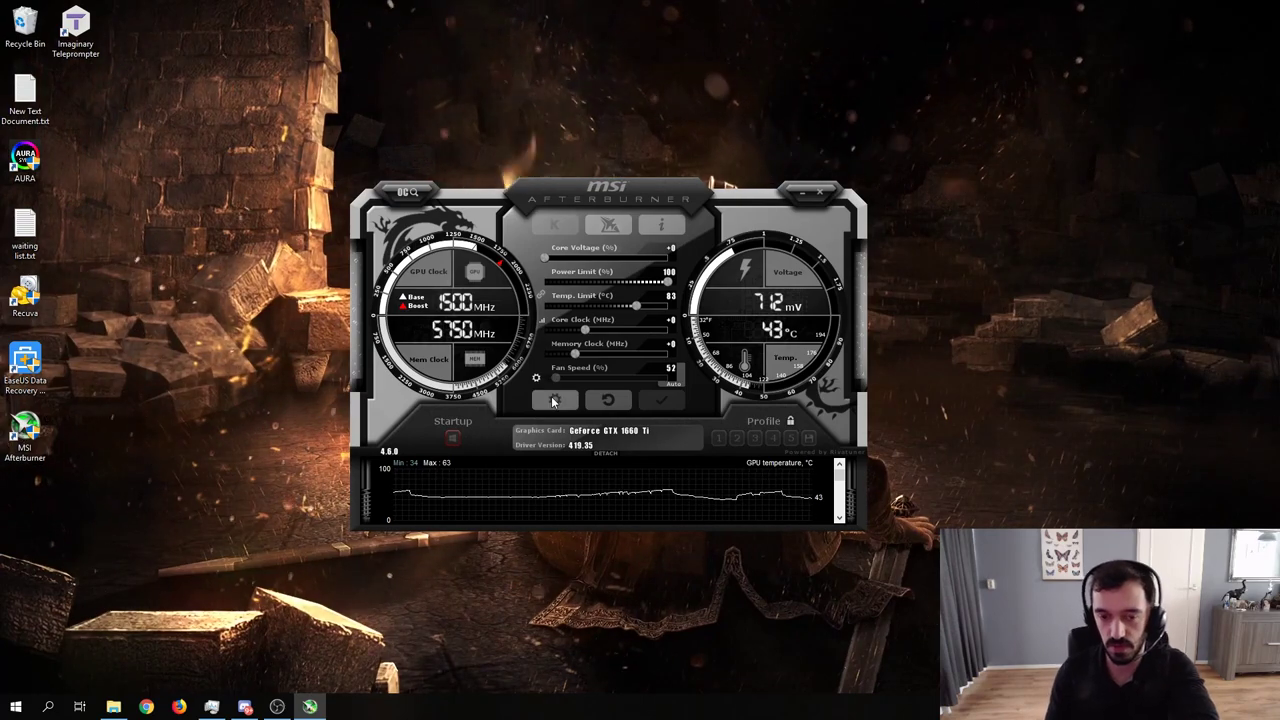
Unlock voltage control and voltage monitoring in Afterburner's properties and confirm
{"action": "left_click", "coordinate": [555, 400]}
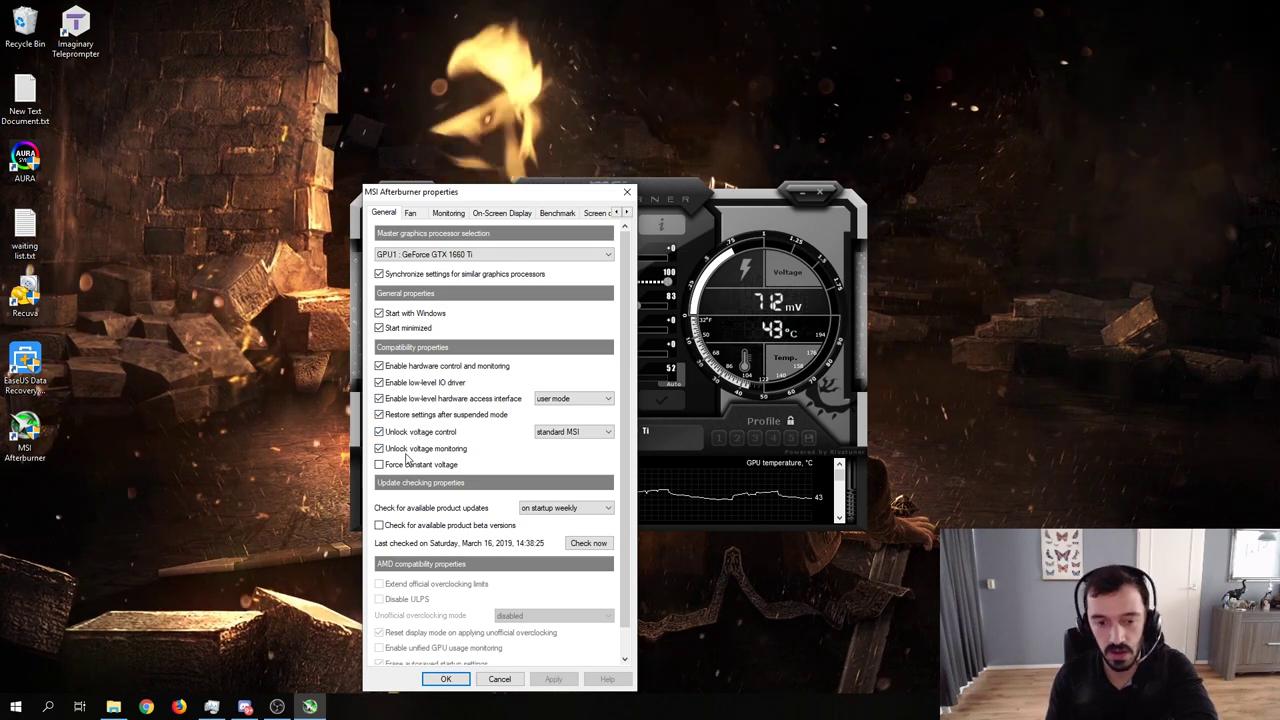
{"action": "left_click", "coordinate": [450, 680]}
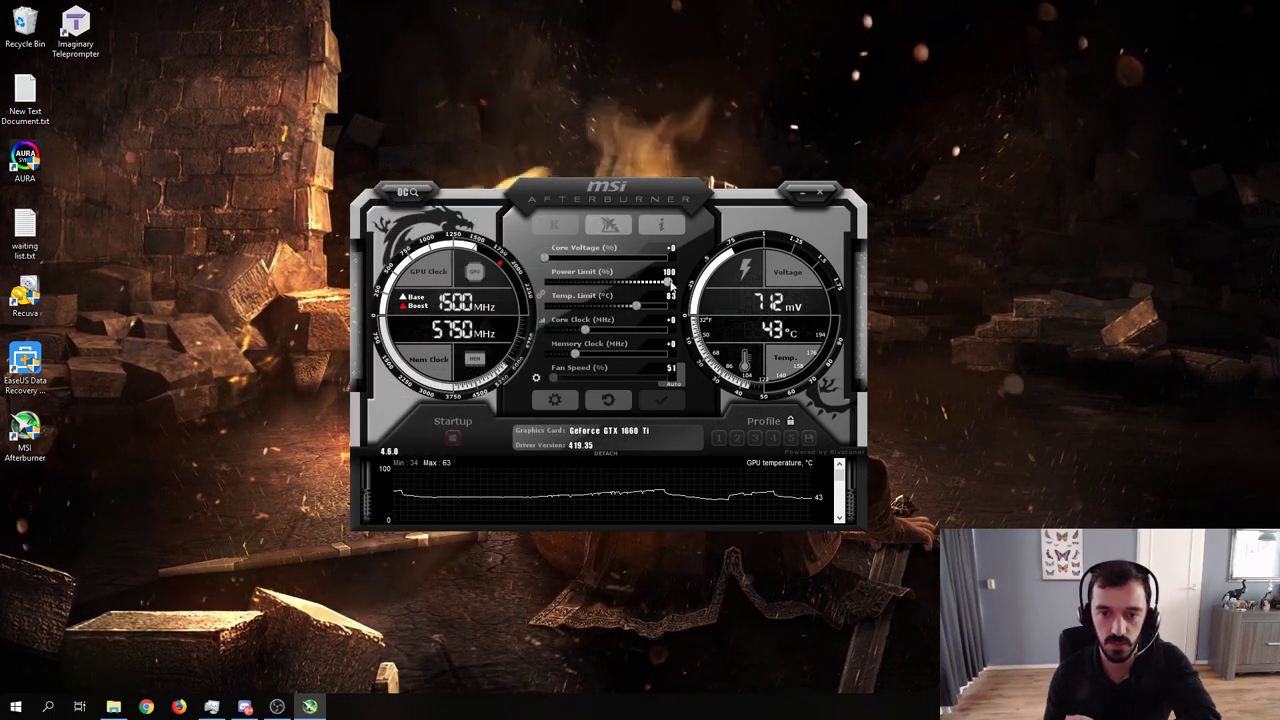
Raise core voltage to +100 and temp limit to 85 °C, apply, and open the curve editor
{"action": "left_click_drag", "start_coordinate": [546, 258], "coordinate": [668, 258]}
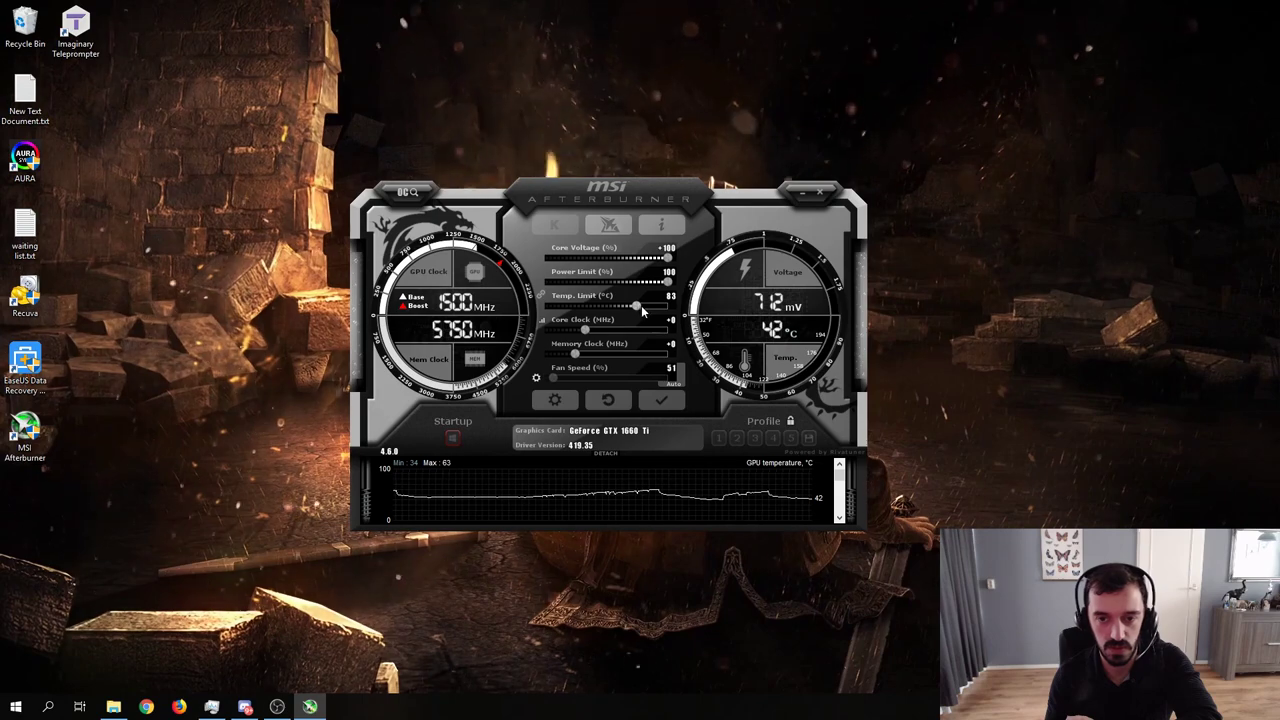
{"action": "left_click_drag", "start_coordinate": [642, 310], "coordinate": [650, 310]}
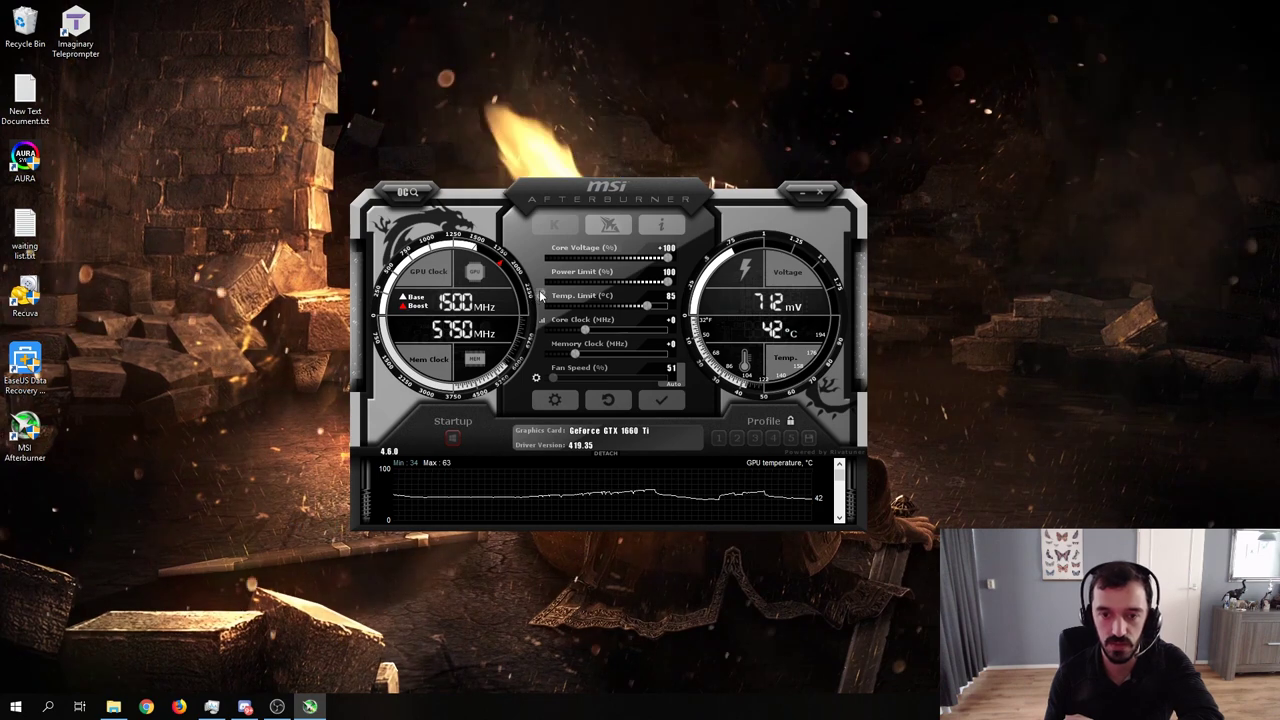
{"action": "key", "text": "Left"}
{"action": "key", "text": "Left"}
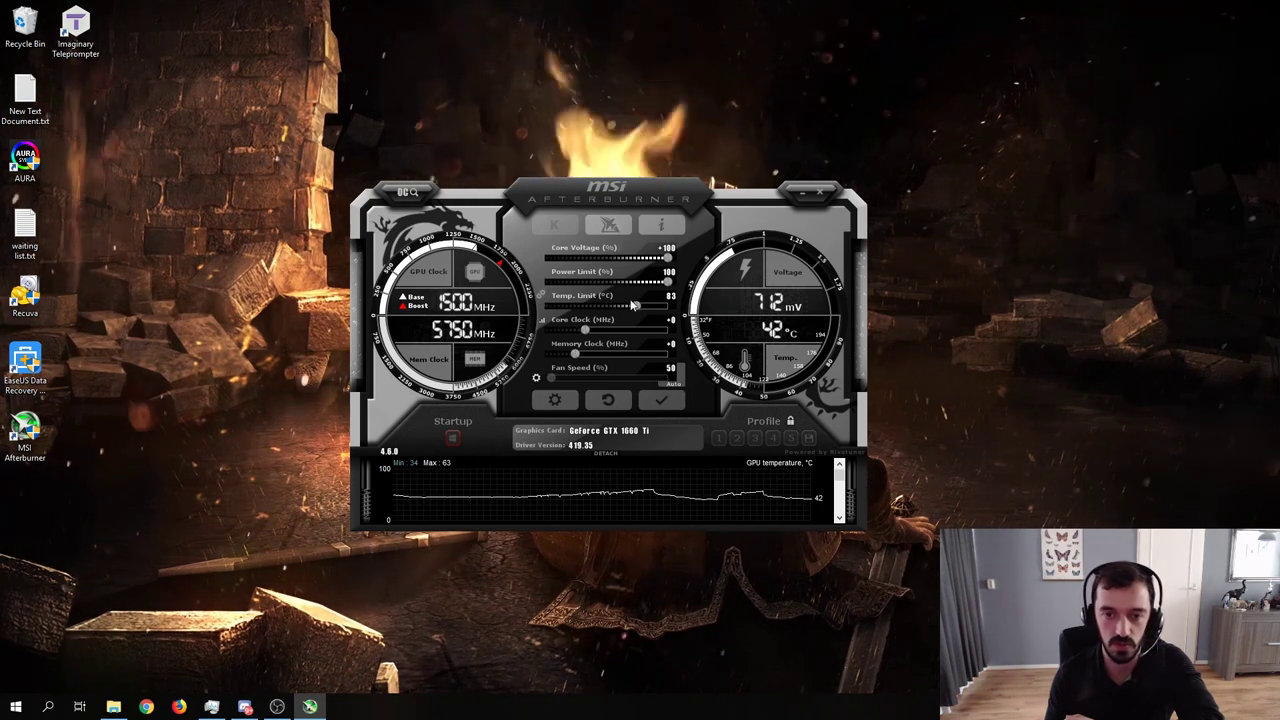
{"action": "left_click_drag", "start_coordinate": [637, 306], "coordinate": [648, 307]}
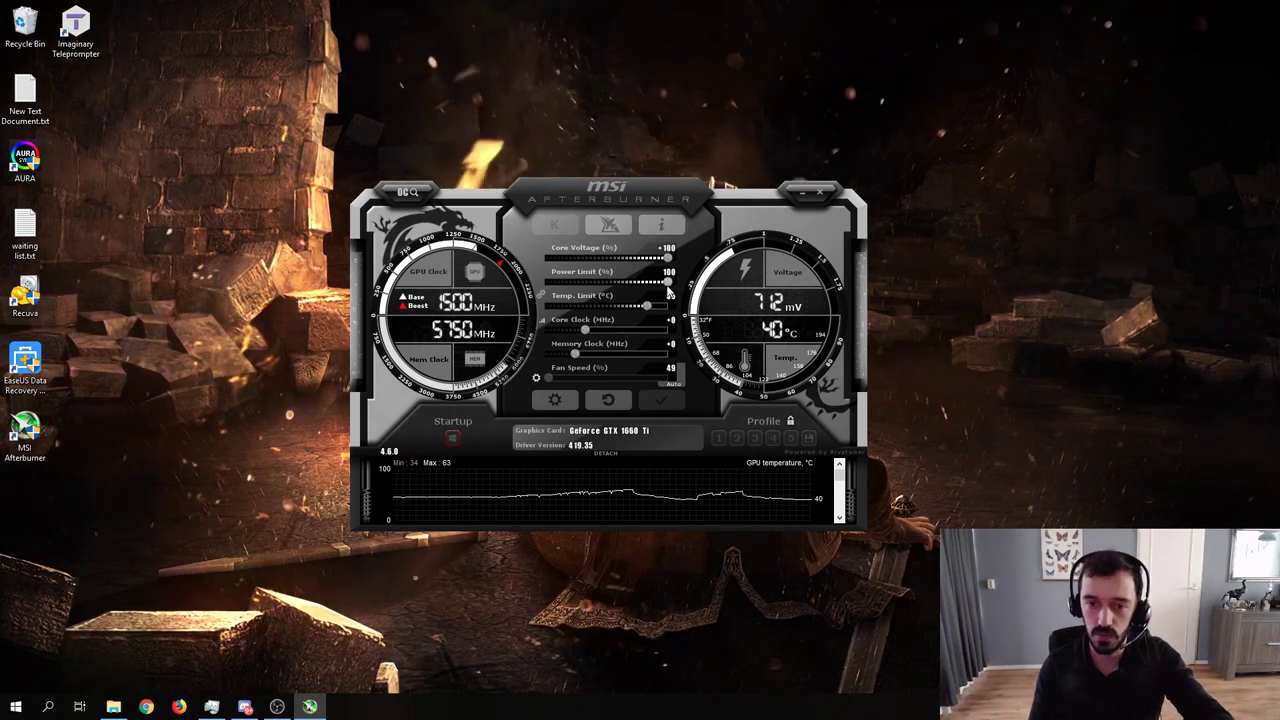
{"action": "left_click_drag", "start_coordinate": [648, 305], "coordinate": [638, 305]}
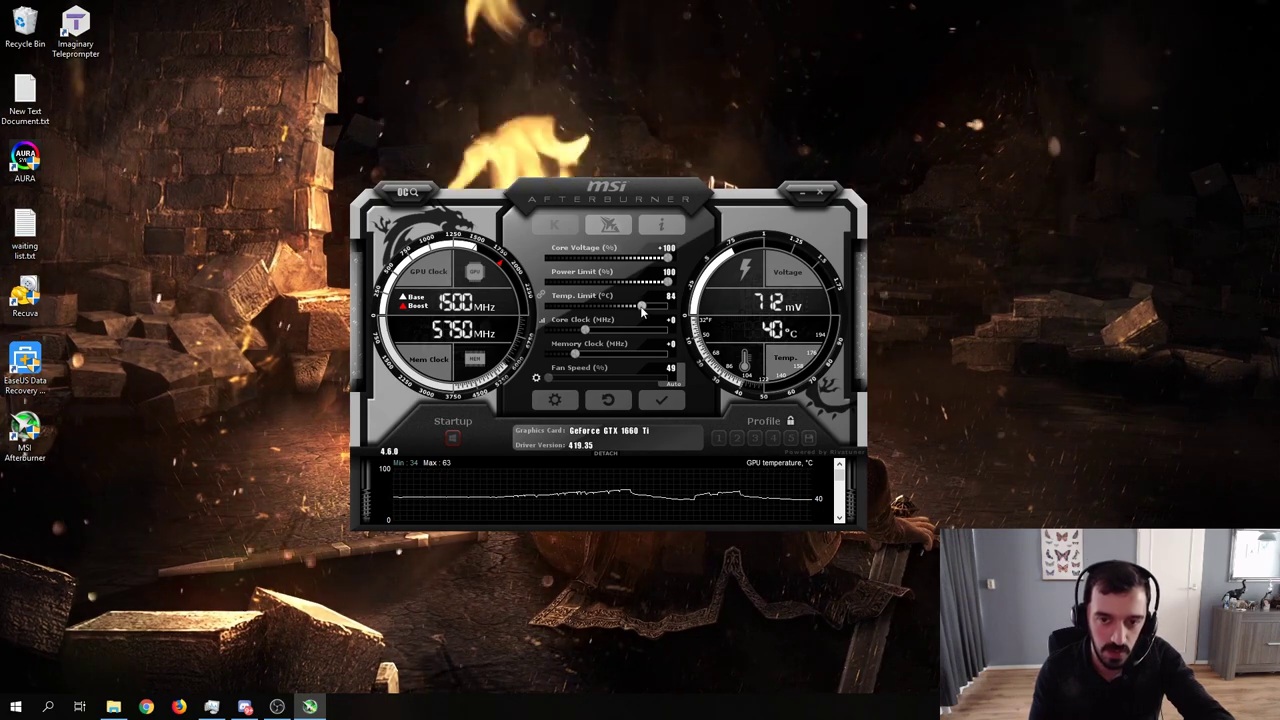
{"action": "left_click_drag", "start_coordinate": [645, 306], "coordinate": [648, 306]}
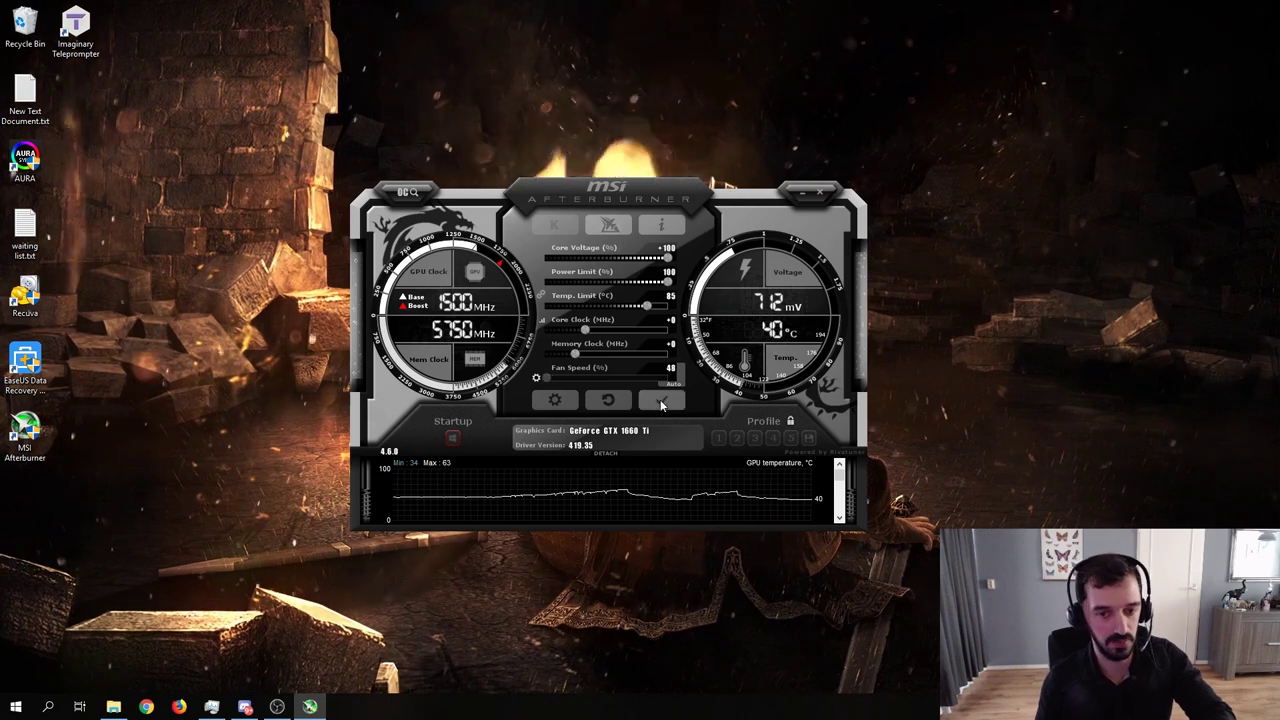
{"action": "left_click", "coordinate": [661, 400]}
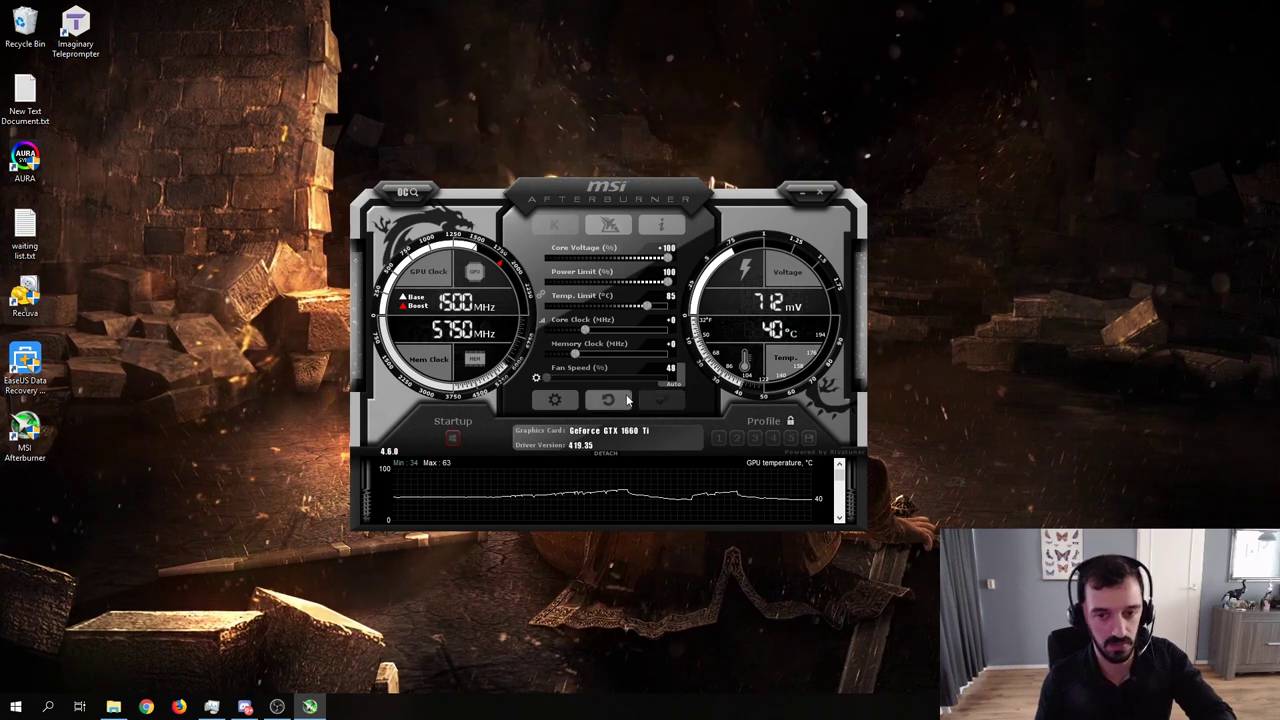
{"action": "left_click", "coordinate": [541, 325]}
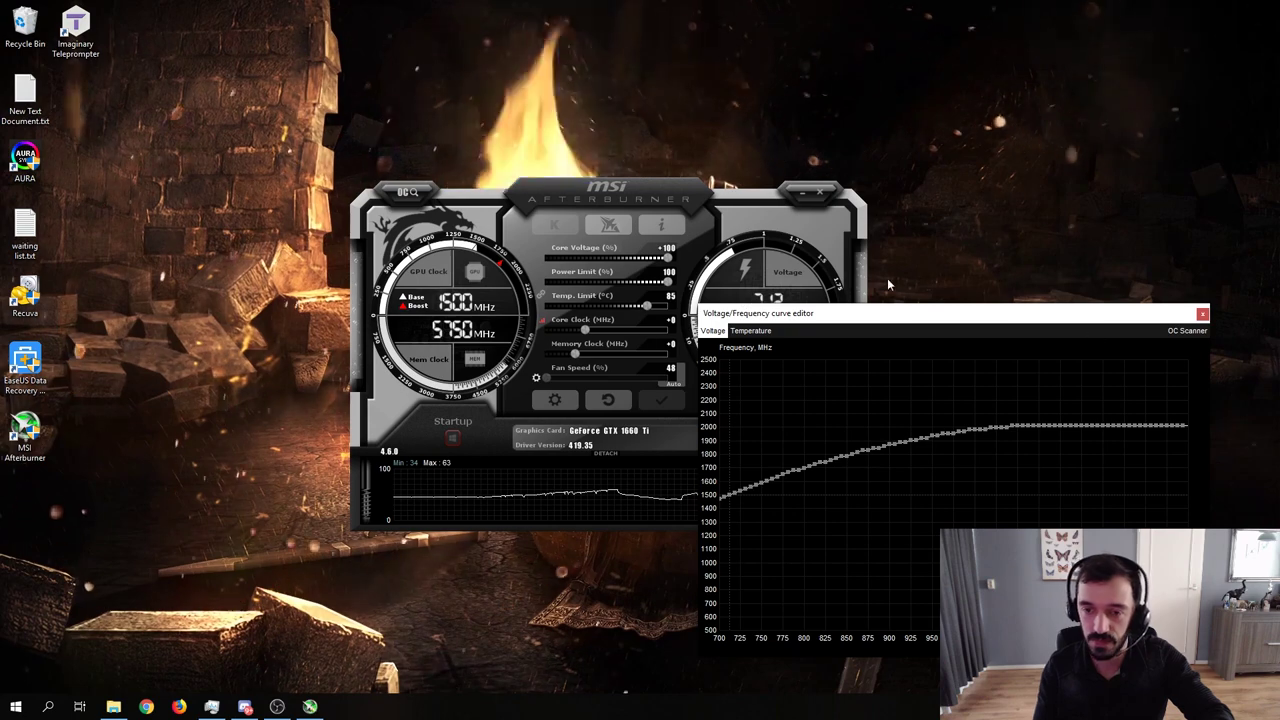
{"action": "left_click_drag", "start_coordinate": [886, 312], "coordinate": [695, 195]}
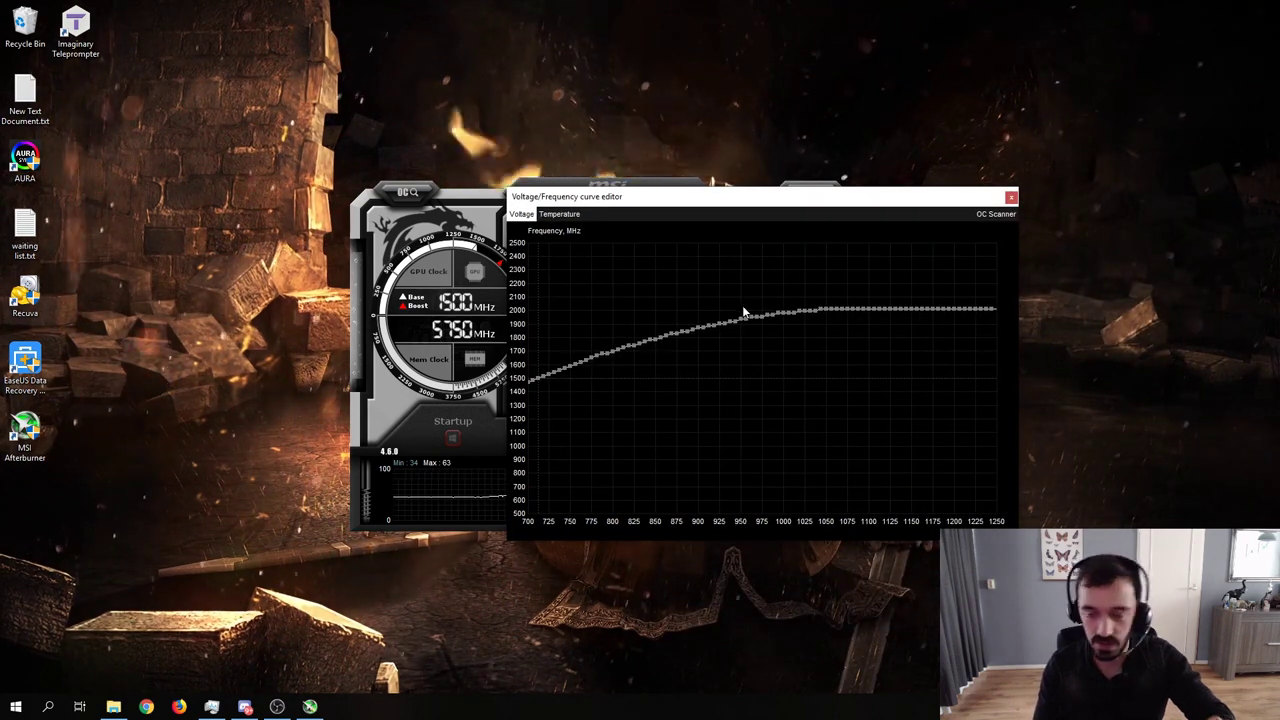
Launch OC Scanner from the curve editor and place both windows side by side
{"action": "left_click", "coordinate": [995, 214]}
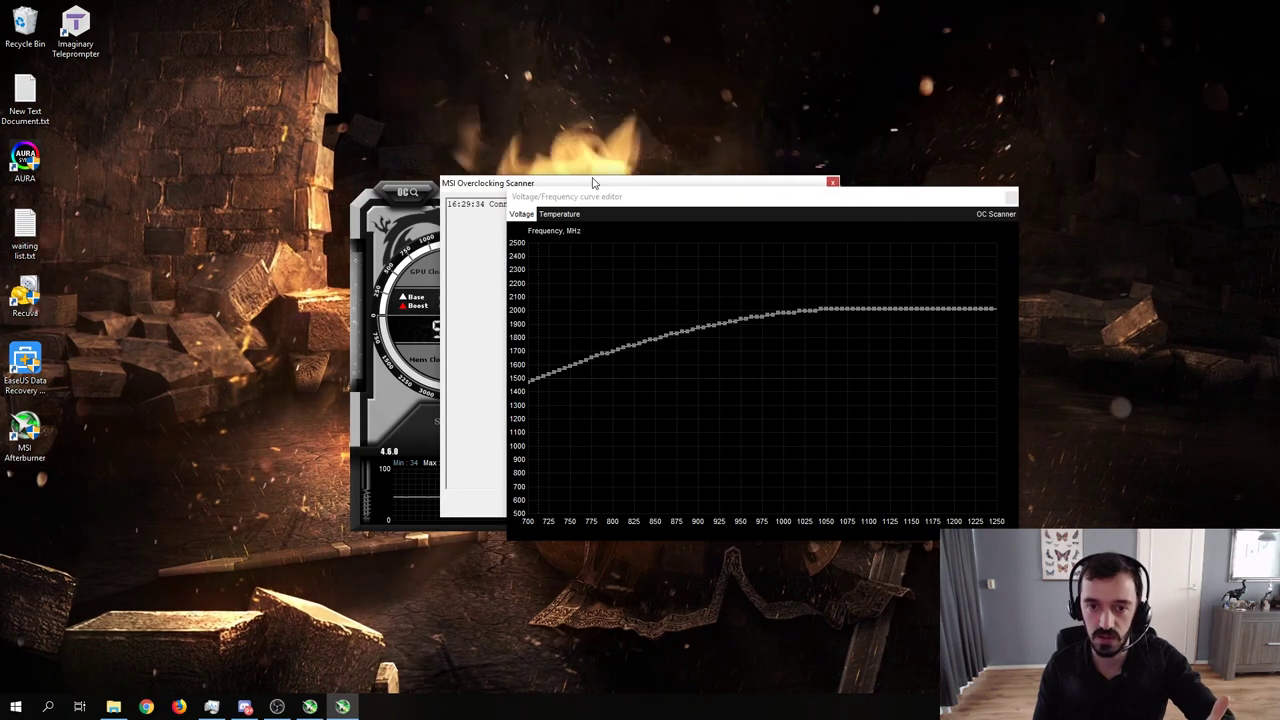
{"action": "left_click_drag", "start_coordinate": [514, 190], "coordinate": [545, 207]}
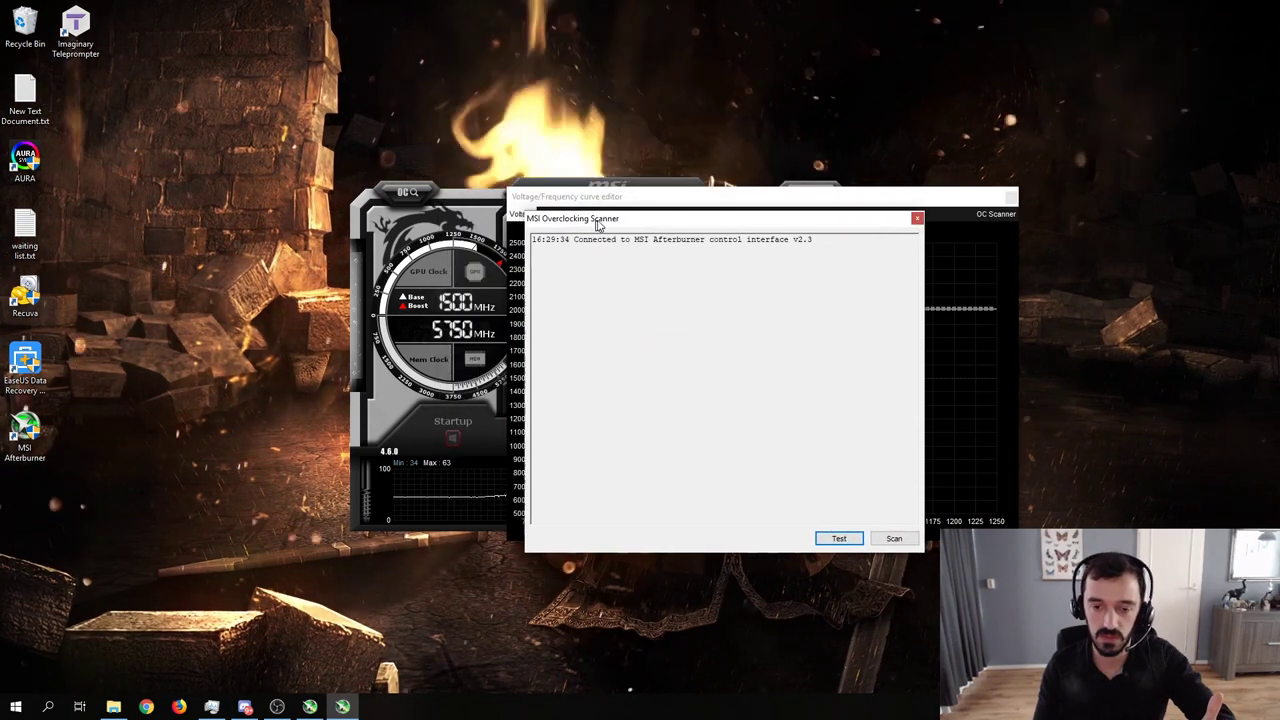
{"action": "left_click_drag", "start_coordinate": [723, 227], "coordinate": [806, 288]}
{"action": "left_click_drag", "start_coordinate": [691, 198], "coordinate": [250, 175]}
{"action": "left_click_drag", "start_coordinate": [708, 284], "coordinate": [704, 186]}
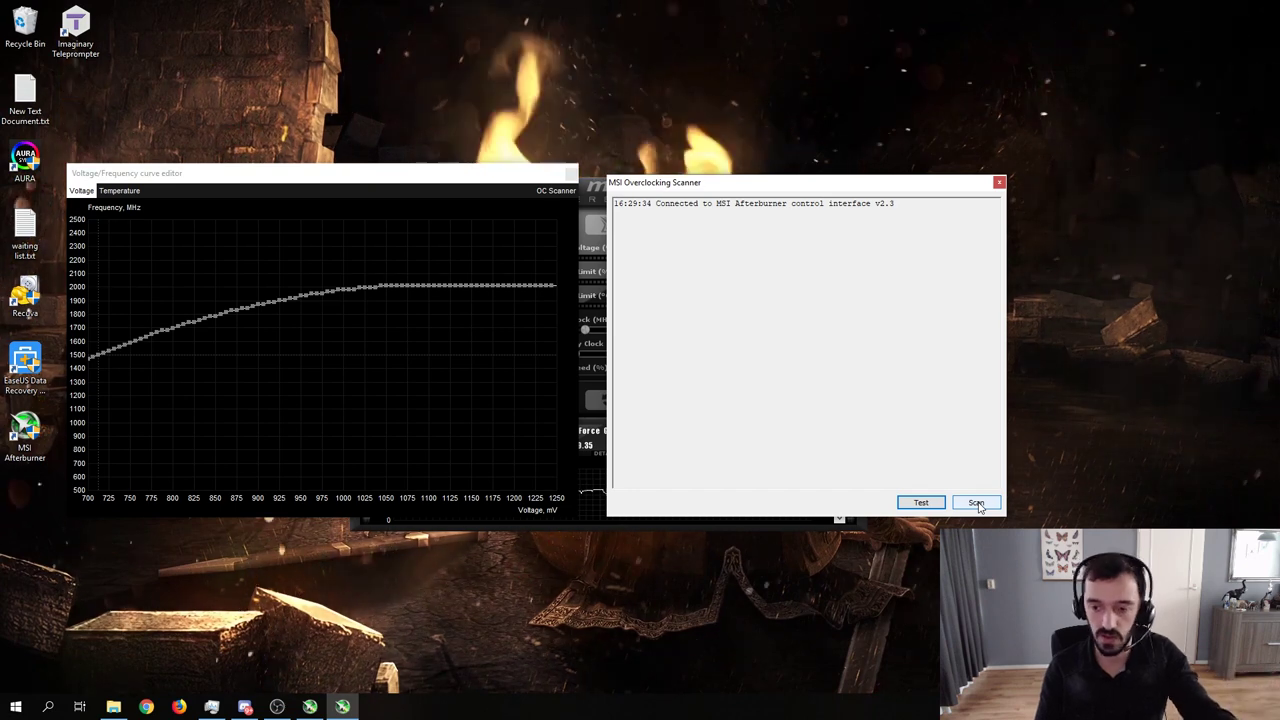
Run the OC scan across all 4 points, yielding a 54 MHz average overclock
{"action": "left_click", "coordinate": [977, 503]}
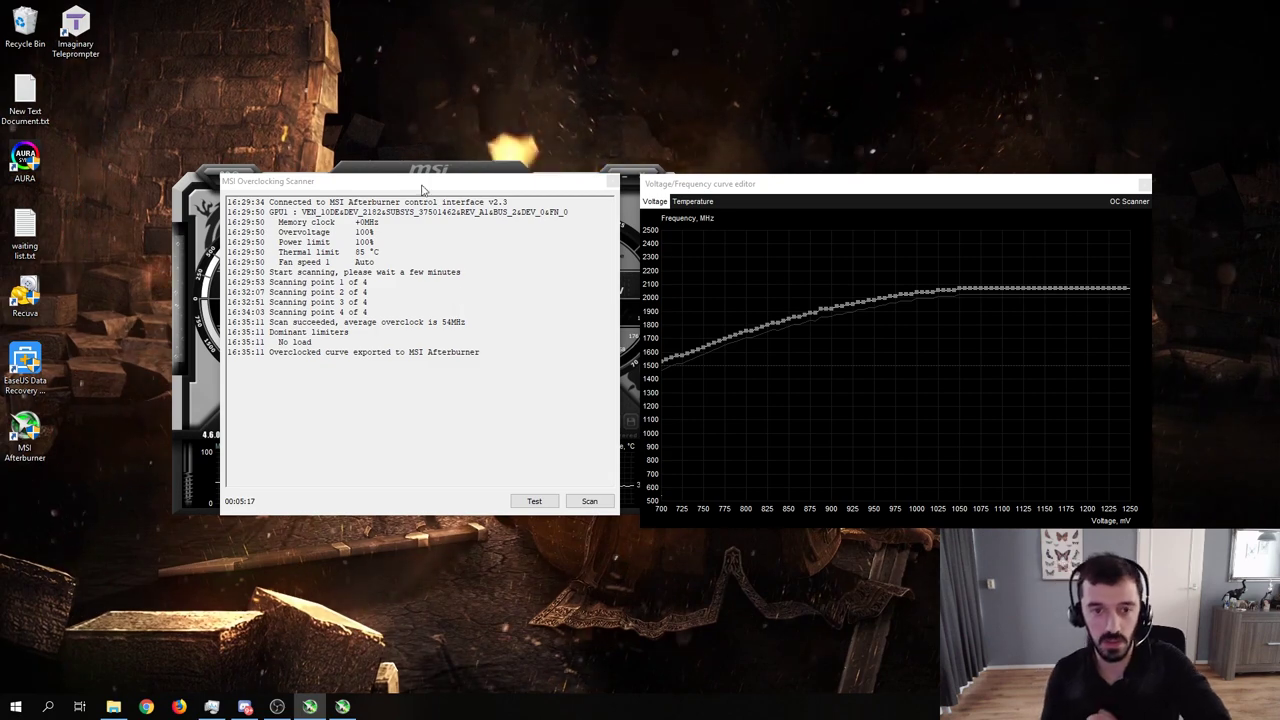
Move the scanner window aside to reveal Afterburner's Core Clock set to Curve
{"action": "left_click_drag", "start_coordinate": [400, 181], "coordinate": [525, 365]}
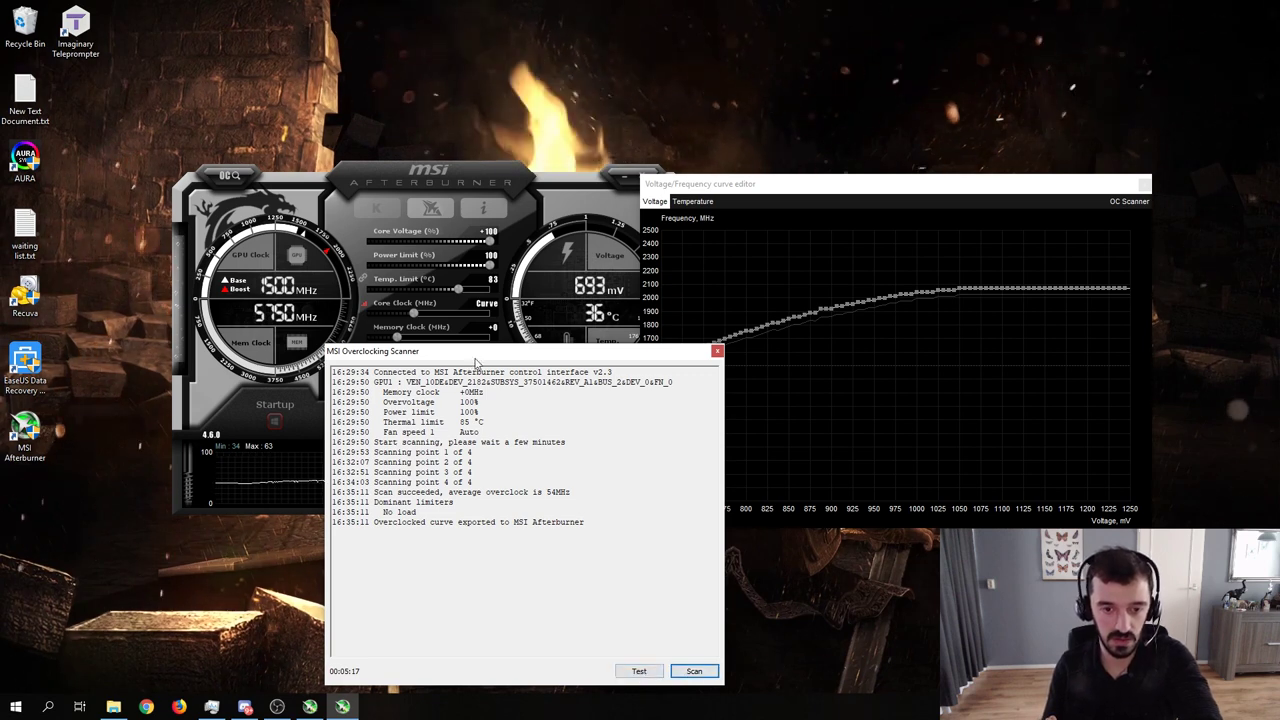
{"action": "left_click_drag", "start_coordinate": [400, 351], "coordinate": [444, 389]}
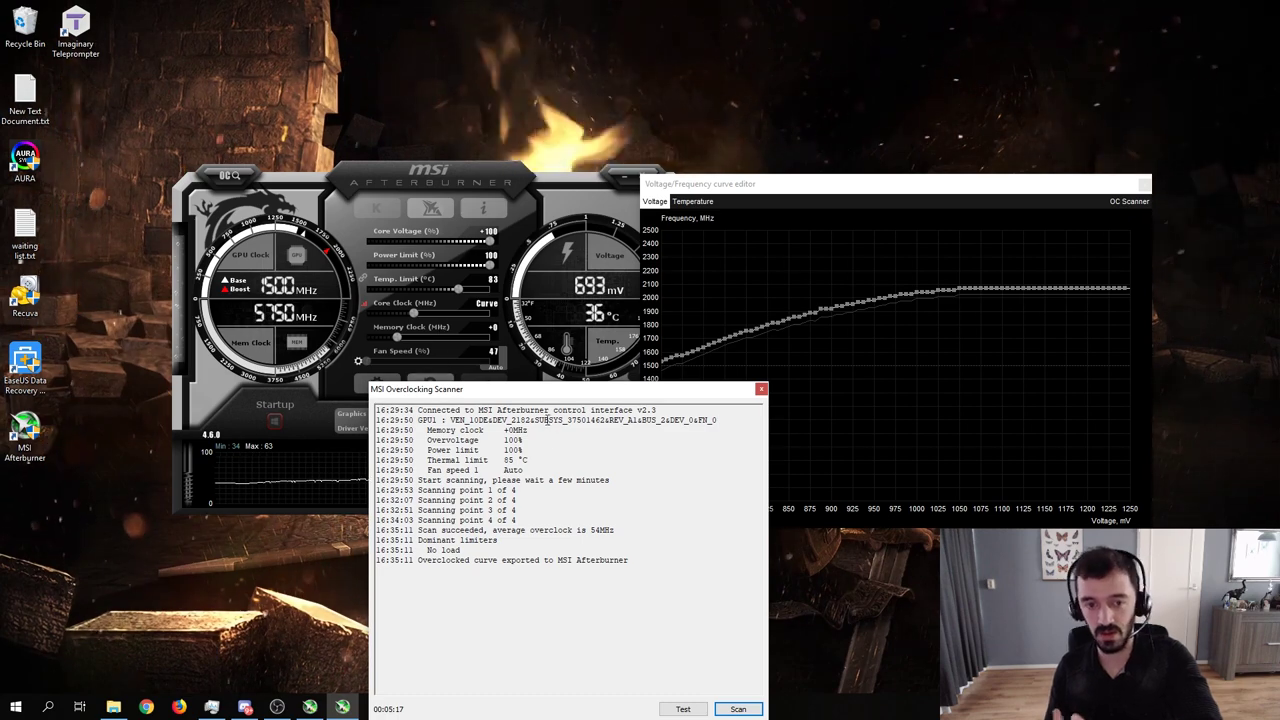
{"action": "left_click_drag", "start_coordinate": [529, 392], "coordinate": [689, 198]}
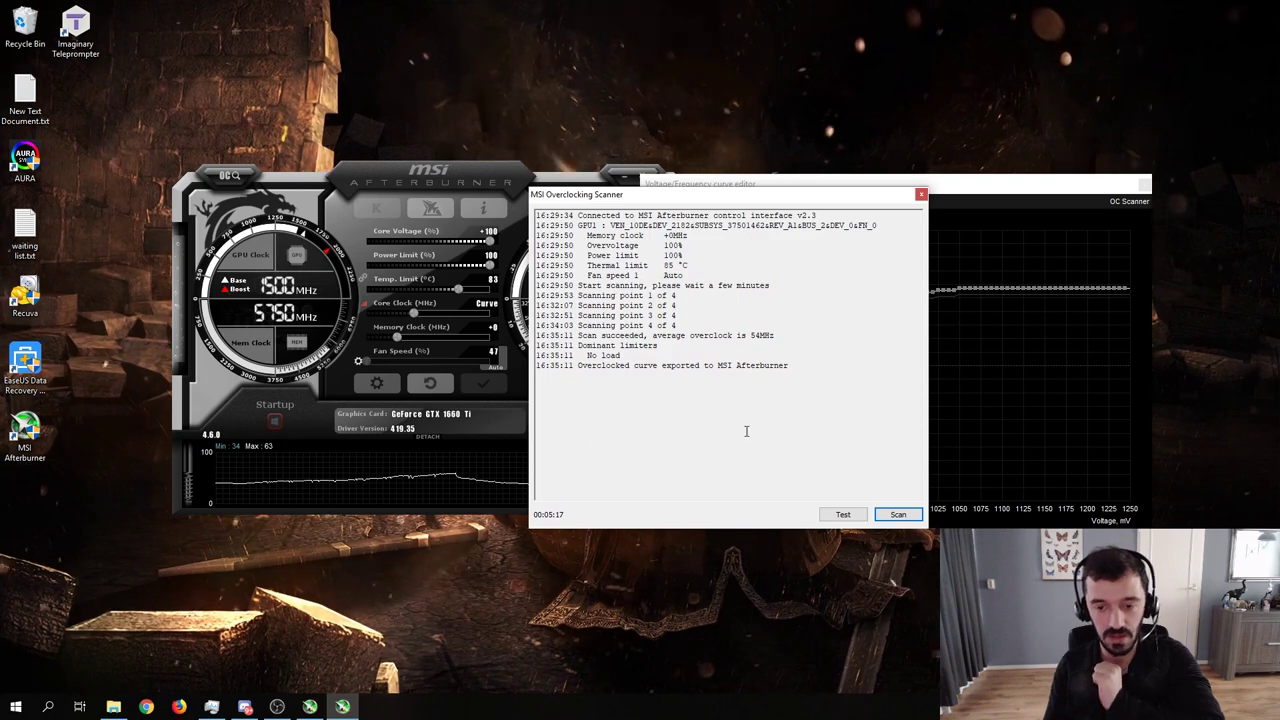
Stability-test the scanned curve and review its confidence results, highlighting the +75MHz entry
{"action": "left_click", "coordinate": [841, 516]}
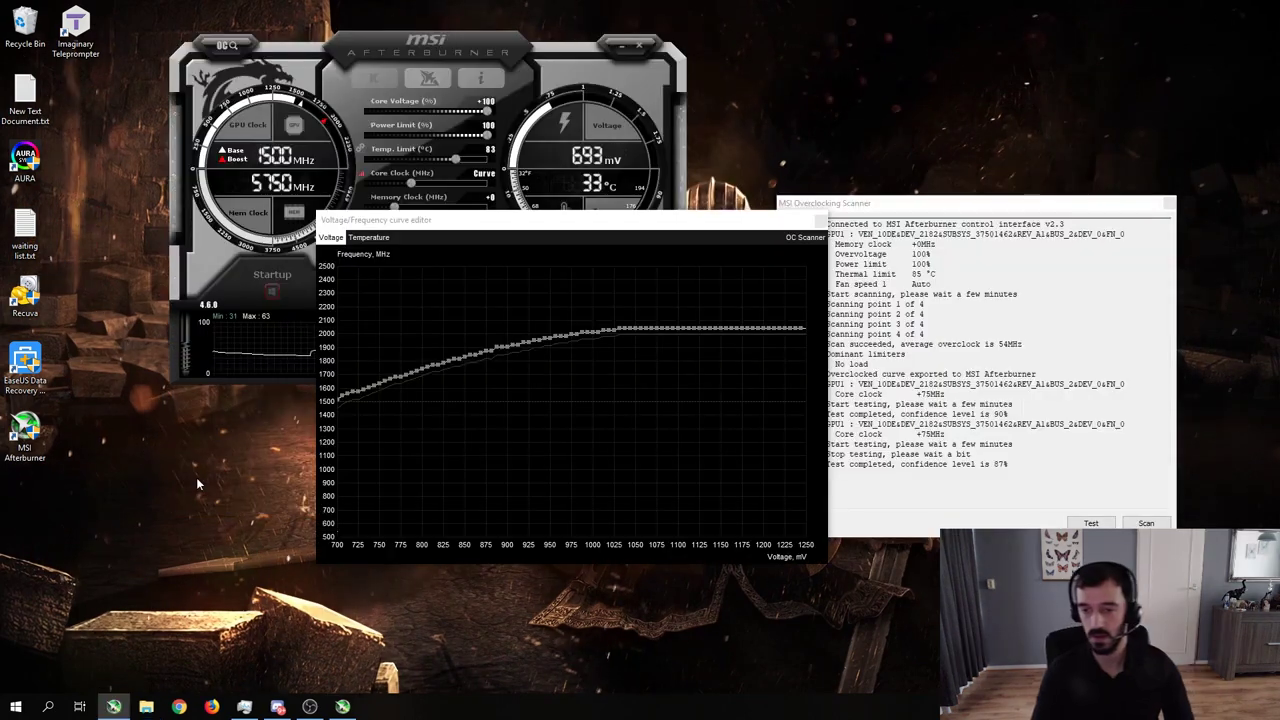
{"action": "left_click", "coordinate": [900, 203]}
{"action": "left_click_drag", "start_coordinate": [900, 203], "coordinate": [920, 130]}
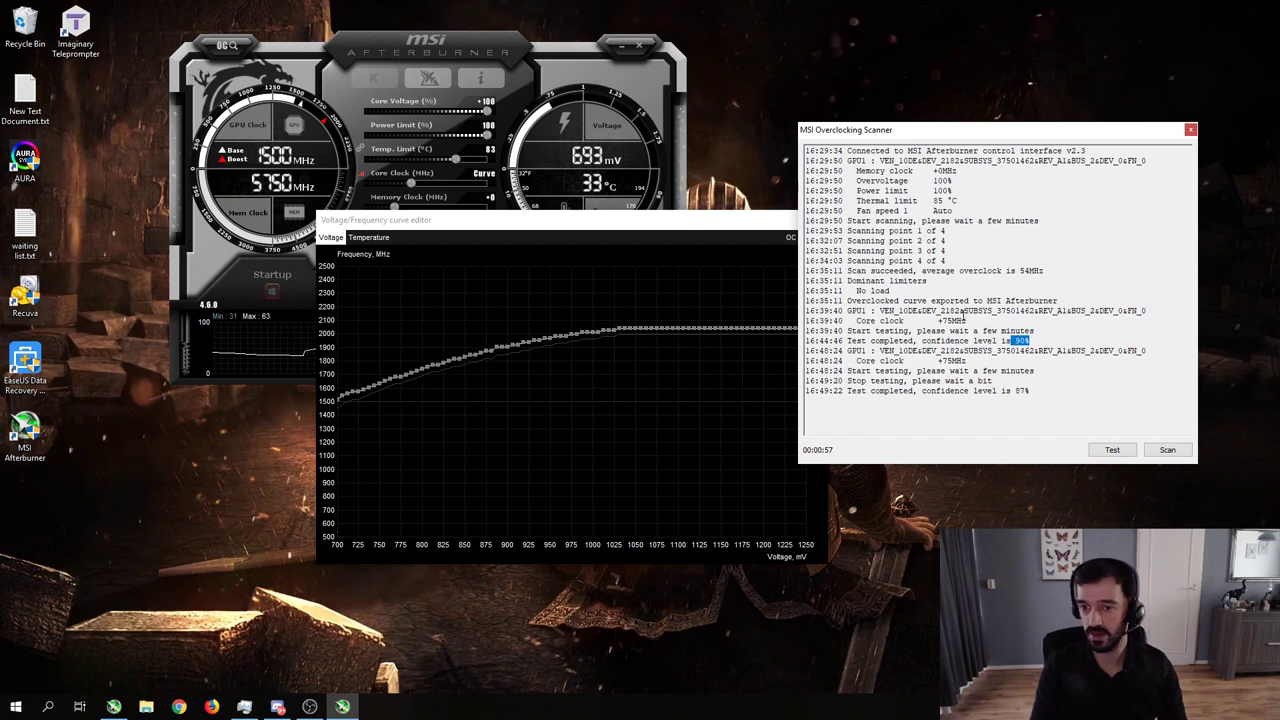
{"action": "left_click_drag", "start_coordinate": [971, 321], "coordinate": [894, 321]}
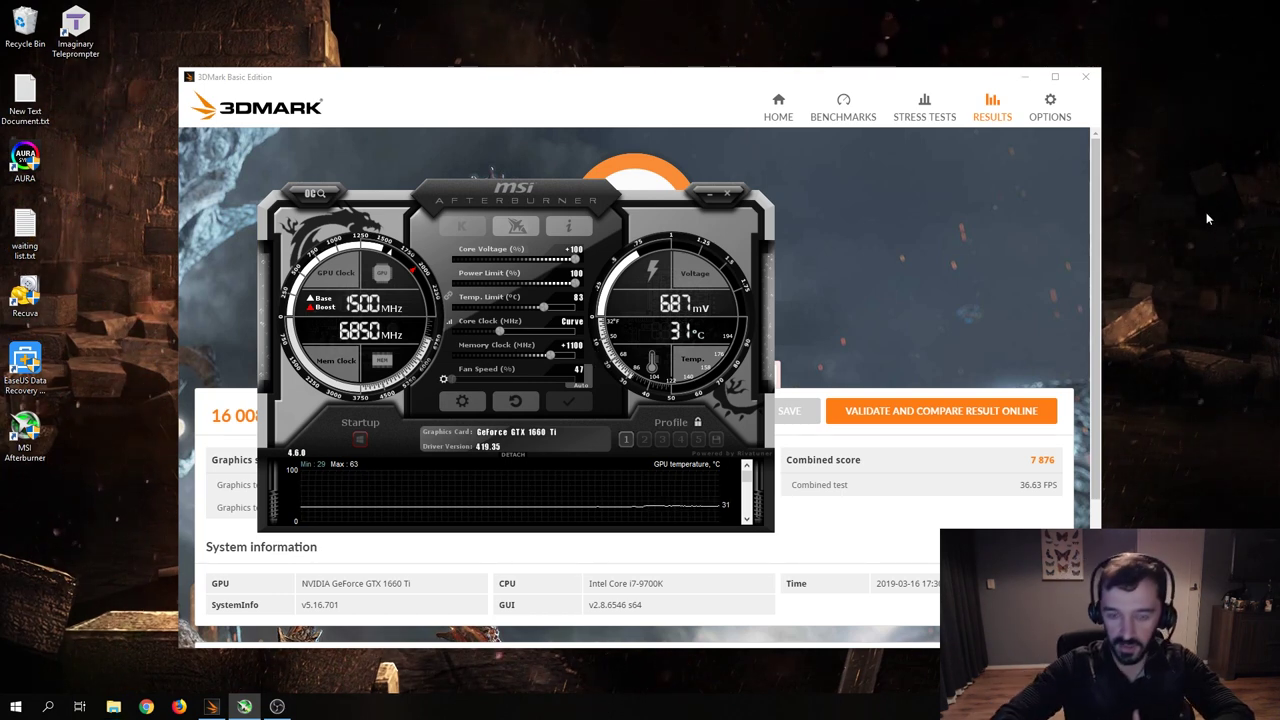
Minimize Afterburner to view the 3DMark result with its 7,876 combined score
{"action": "left_click", "coordinate": [711, 194]}
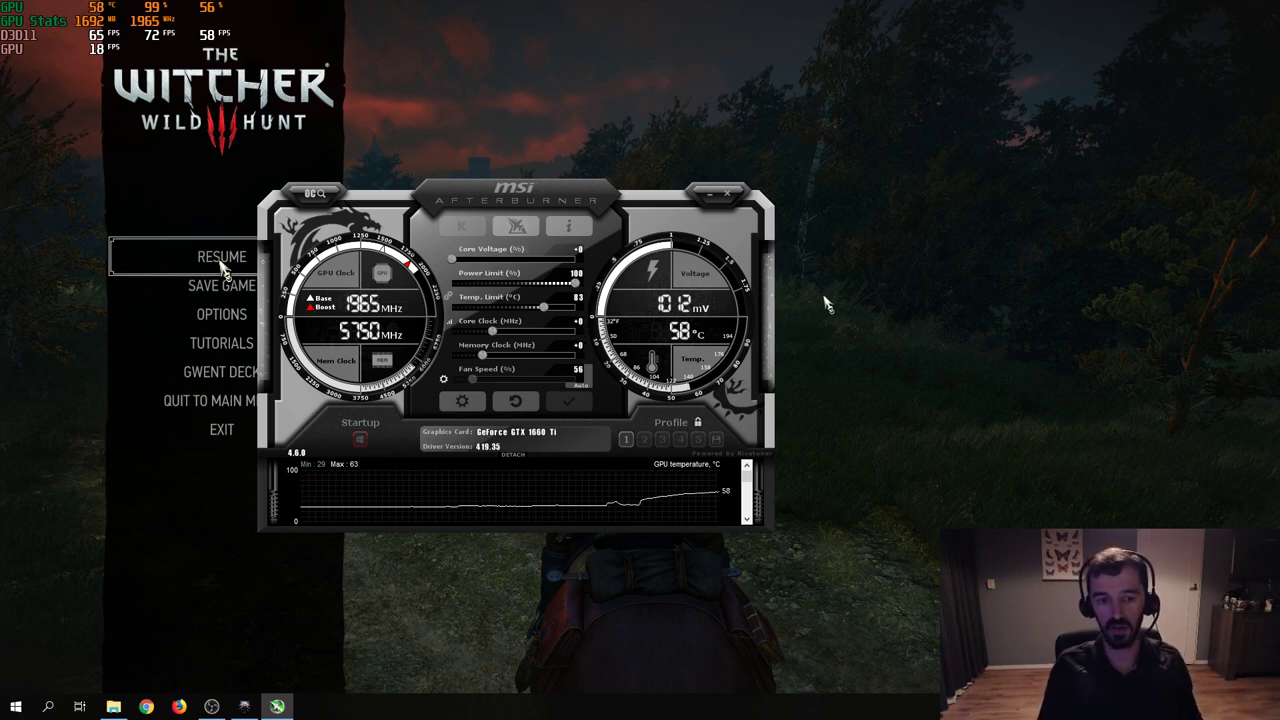
Resume The Witcher 3 and ride Geralt forward along the path at stock clocks
{"action": "left_click", "coordinate": [894, 286]}
{"action": "key", "text": "Escape"}
{"action": "key", "text": "w"}
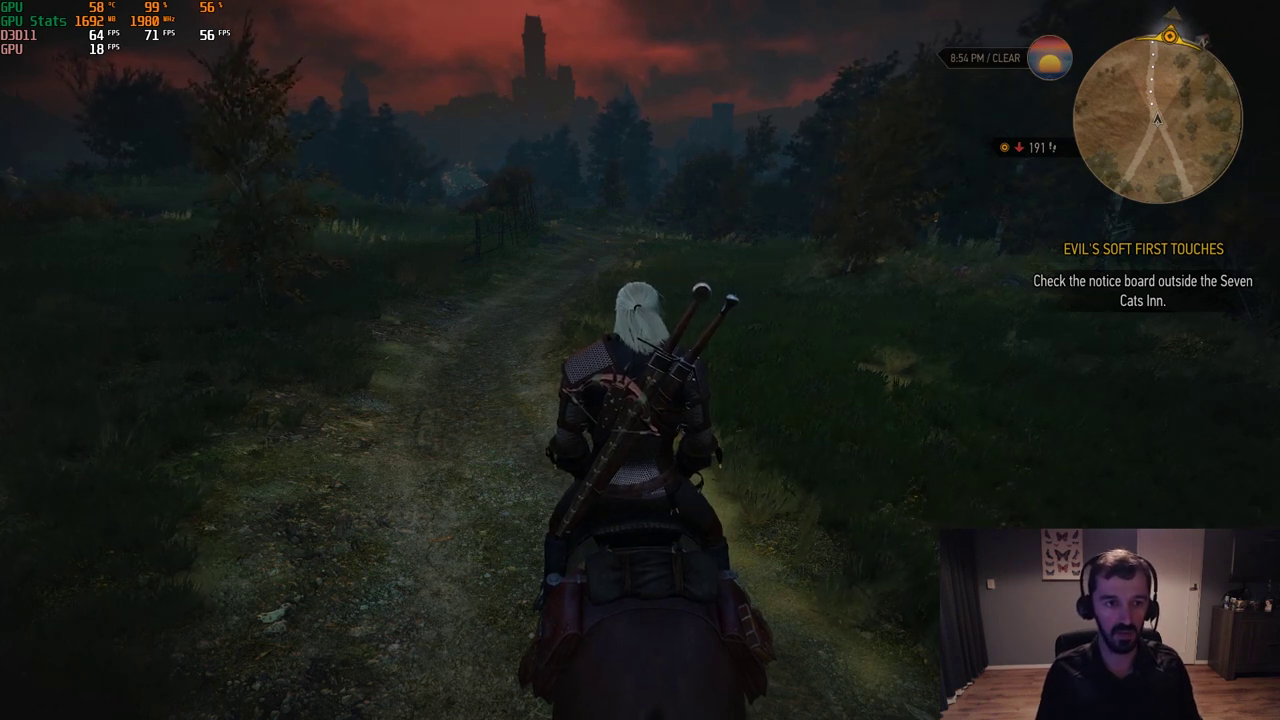
{"action": "key", "text": "w"}
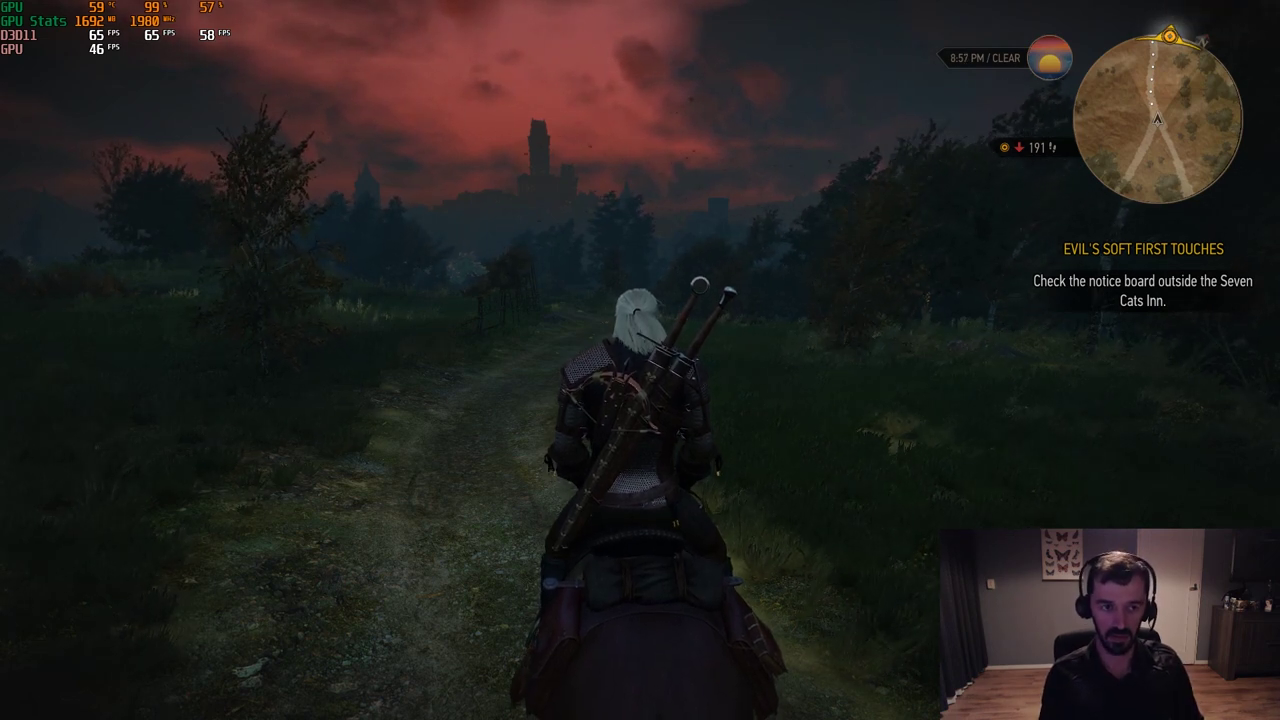
Apply Afterburner profile 1 (+100 core voltage, curve, +1100 MHz memory) and resume The Witcher 3
{"action": "key", "text": "alt+Tab"}
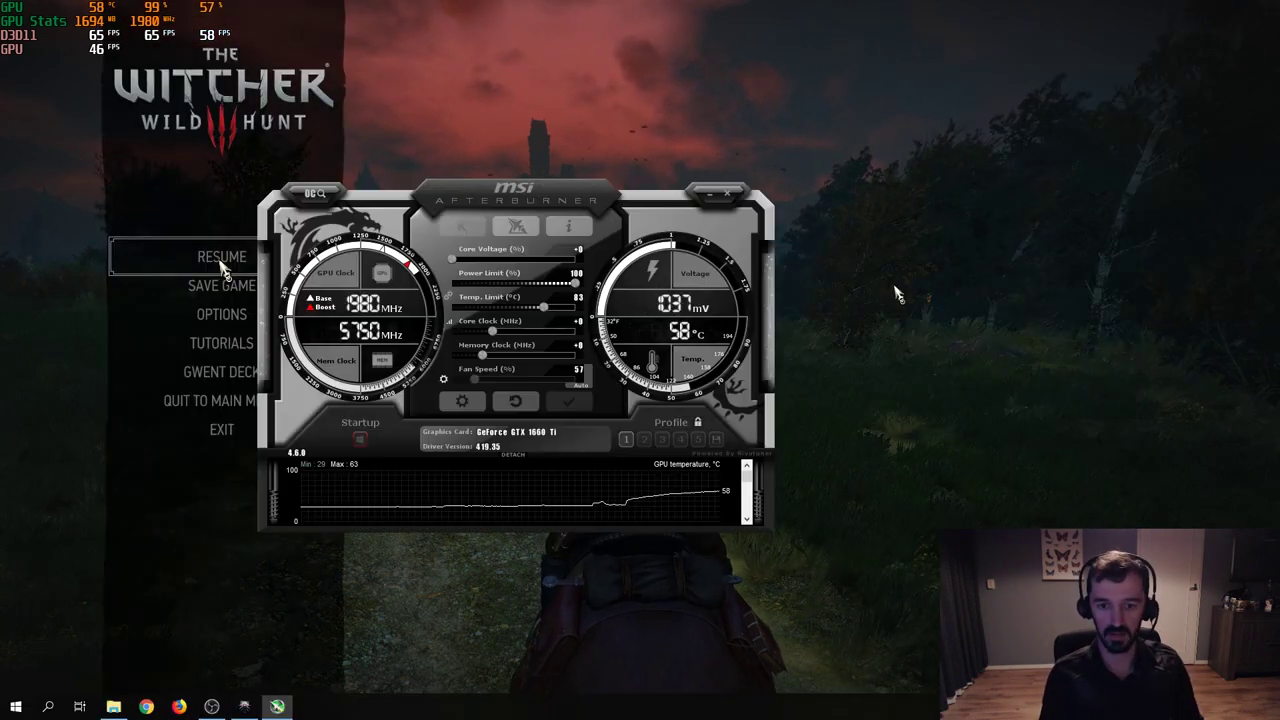
{"action": "left_click", "coordinate": [625, 438]}
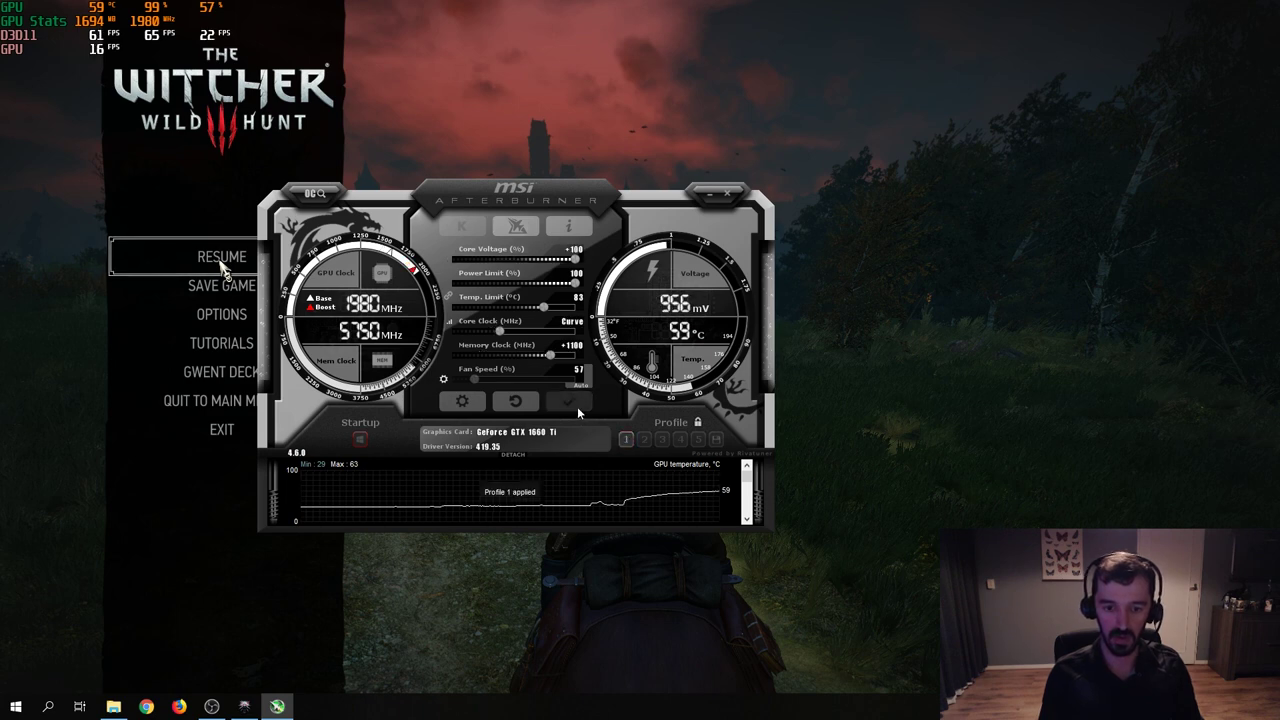
{"action": "left_click", "coordinate": [569, 402]}
{"action": "left_click", "coordinate": [707, 196]}
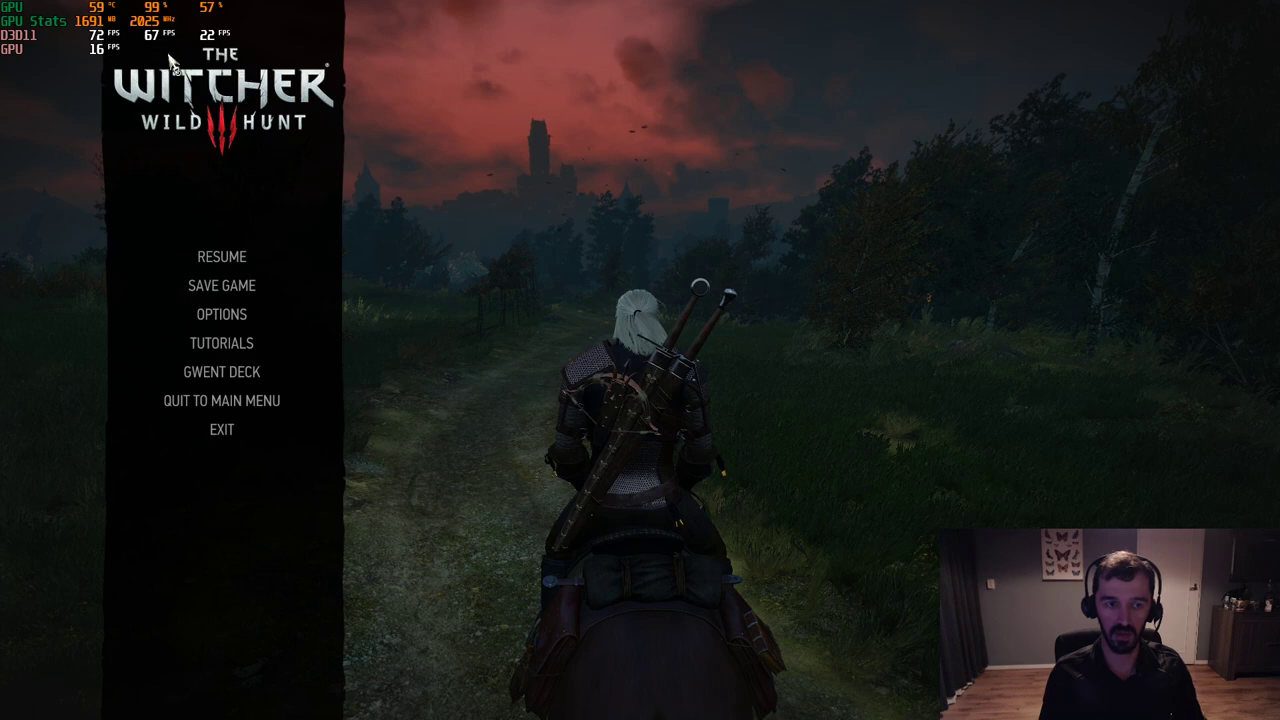
{"action": "key", "text": "Escape"}
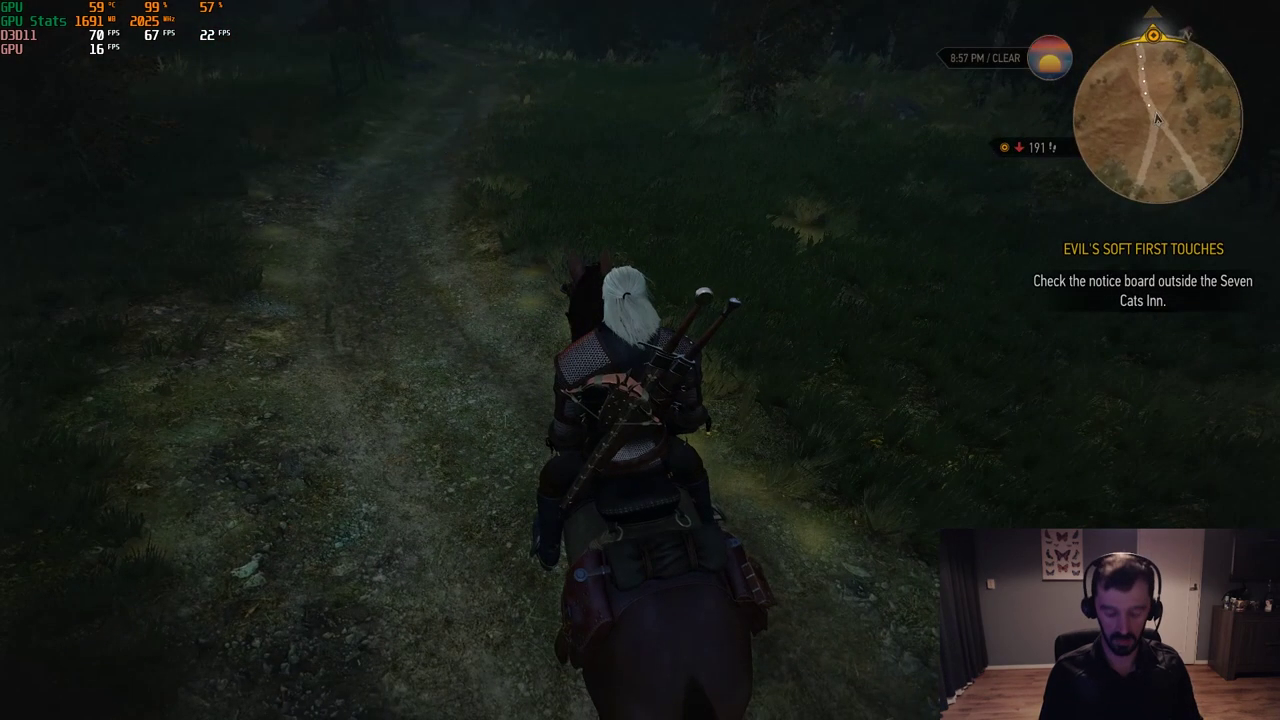